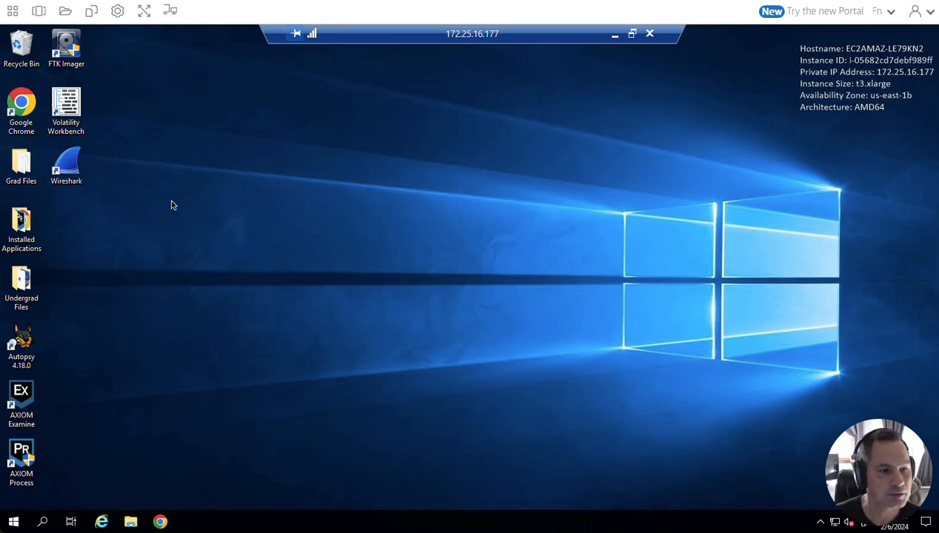
Run FTK Imager as administrator and begin creating a disk image with Logical Drive as the source evidence type
right_click(72, 45)
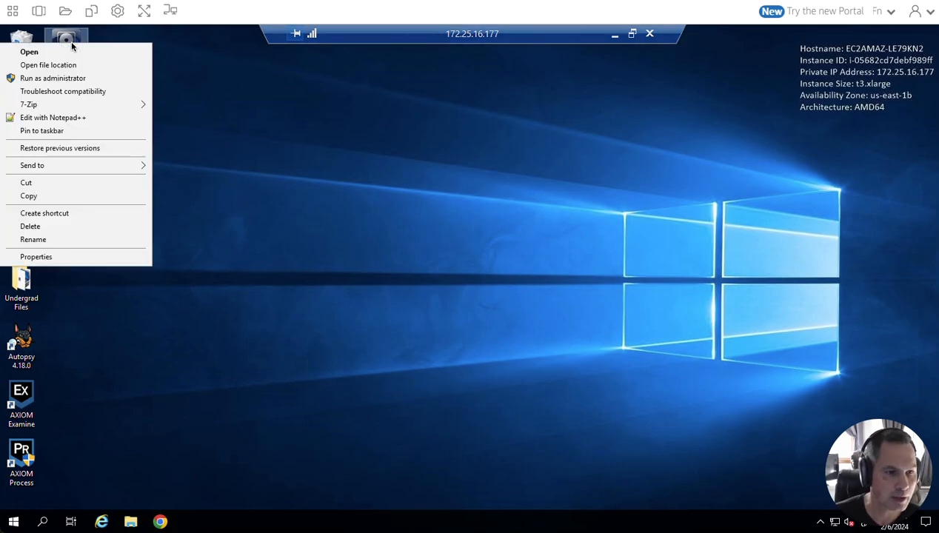
click(45, 80)
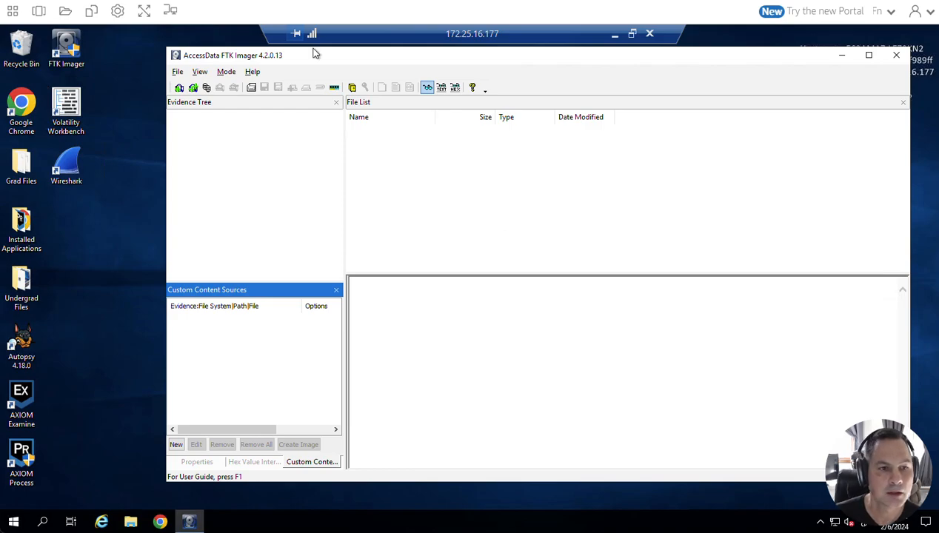
click(177, 73)
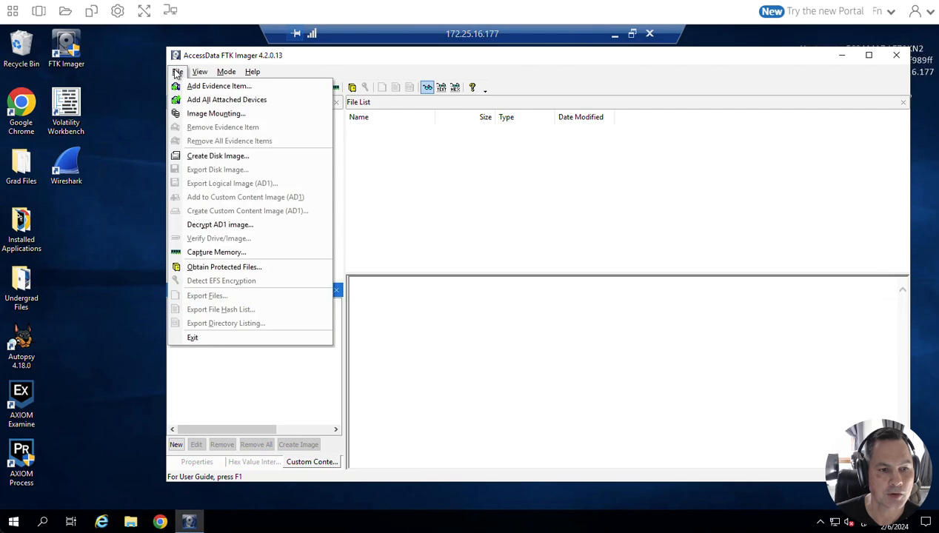
click(214, 157)
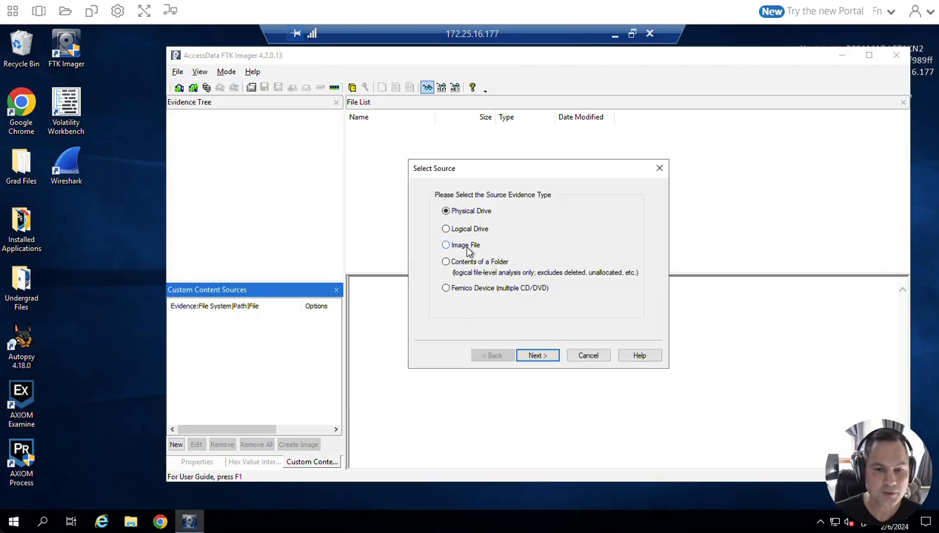
click(447, 230)
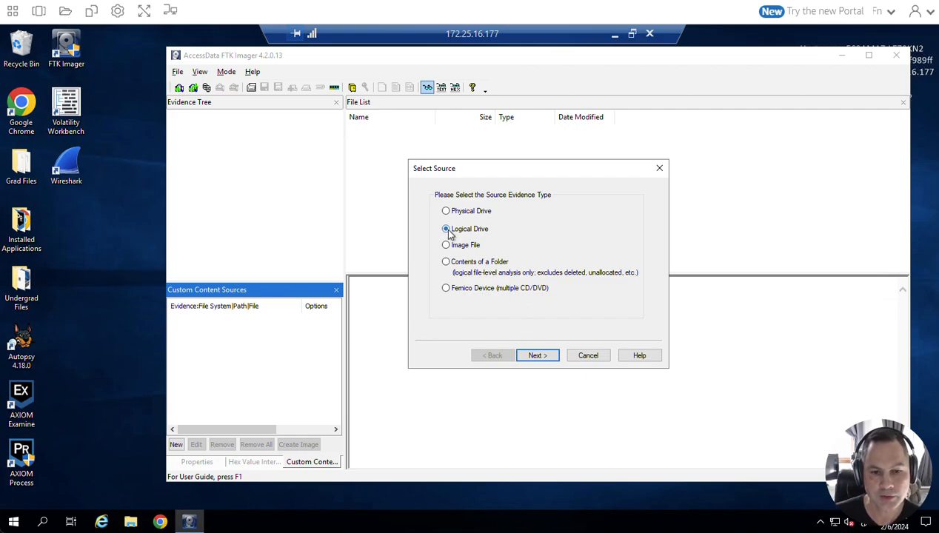
click(538, 355)
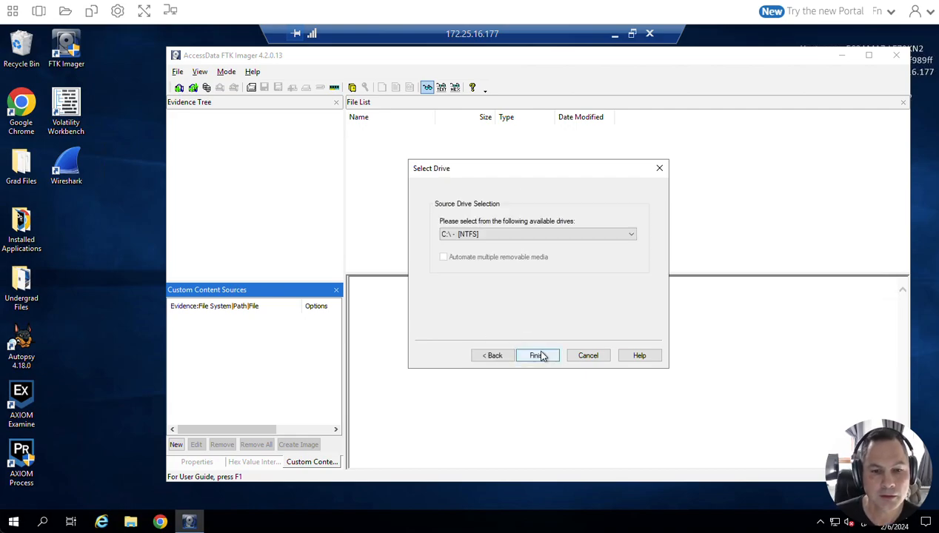
Check the contents of the Images (Y:) drive in File Explorer, then close its window
click(498, 234)
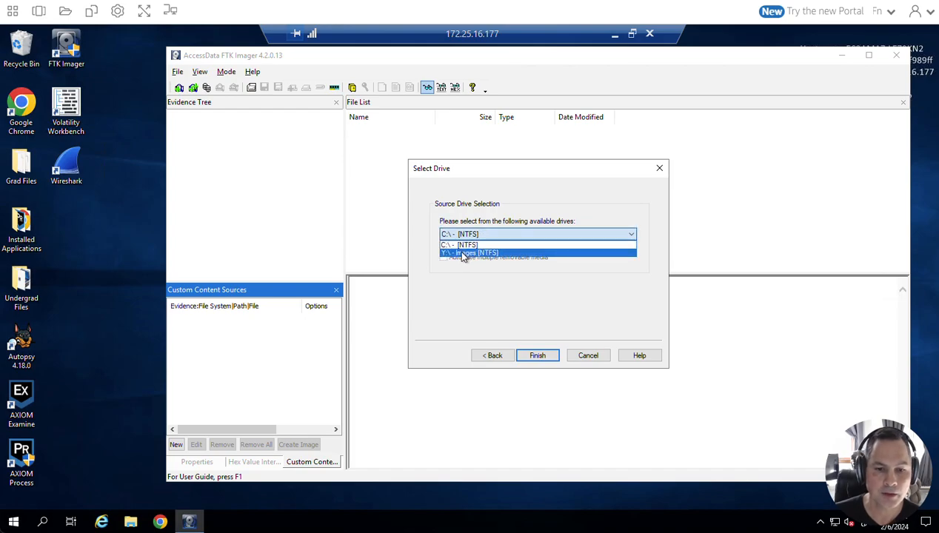
click(87, 391)
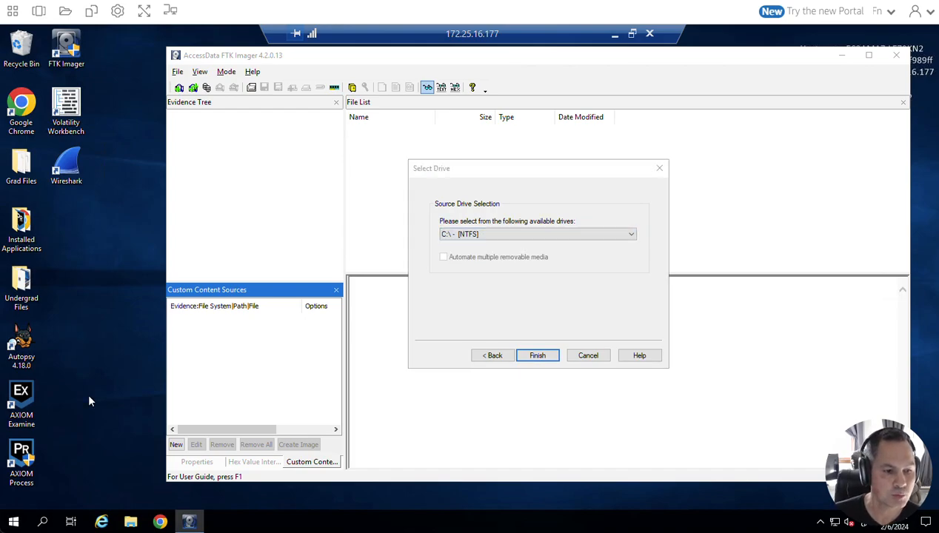
click(130, 523)
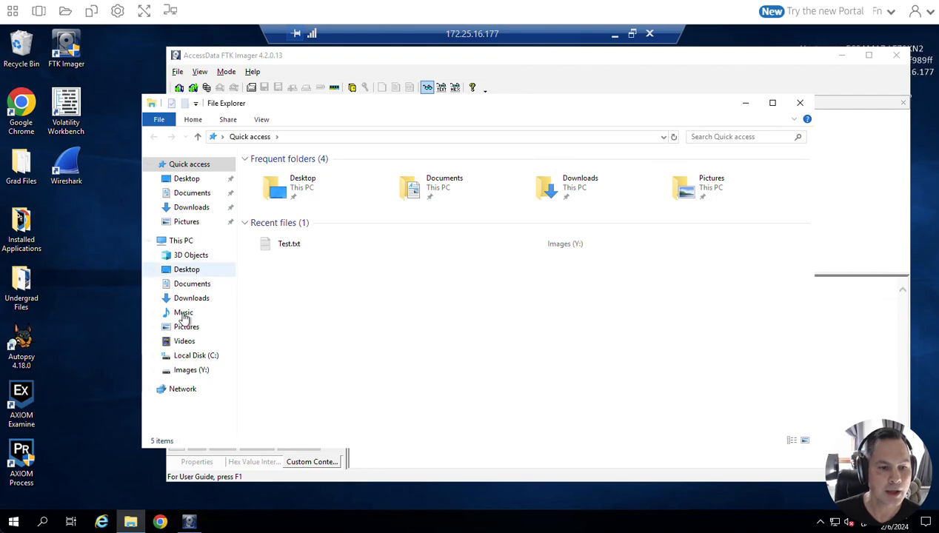
click(189, 372)
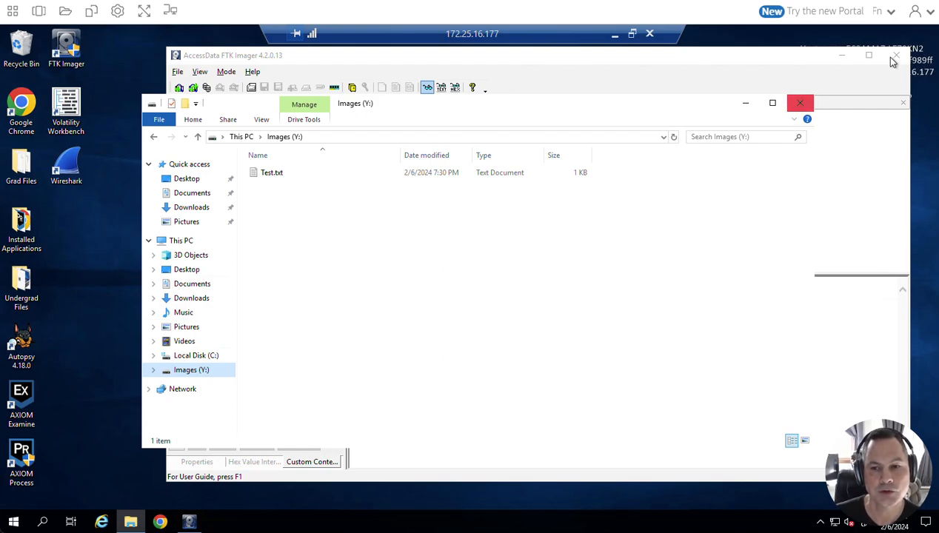
click(800, 103)
Choose Y:\ - Images [NTFS] as the source drive for the disk image
click(467, 235)
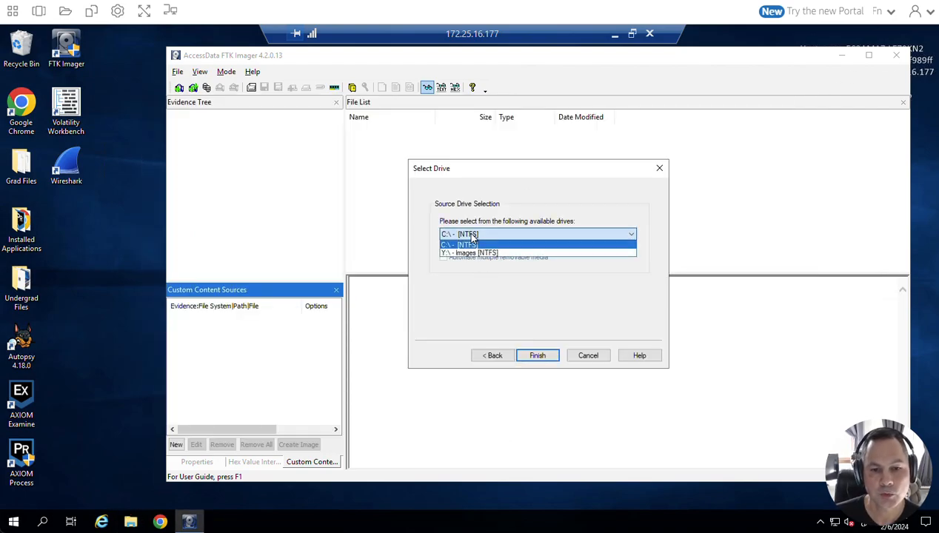
click(465, 253)
click(535, 356)
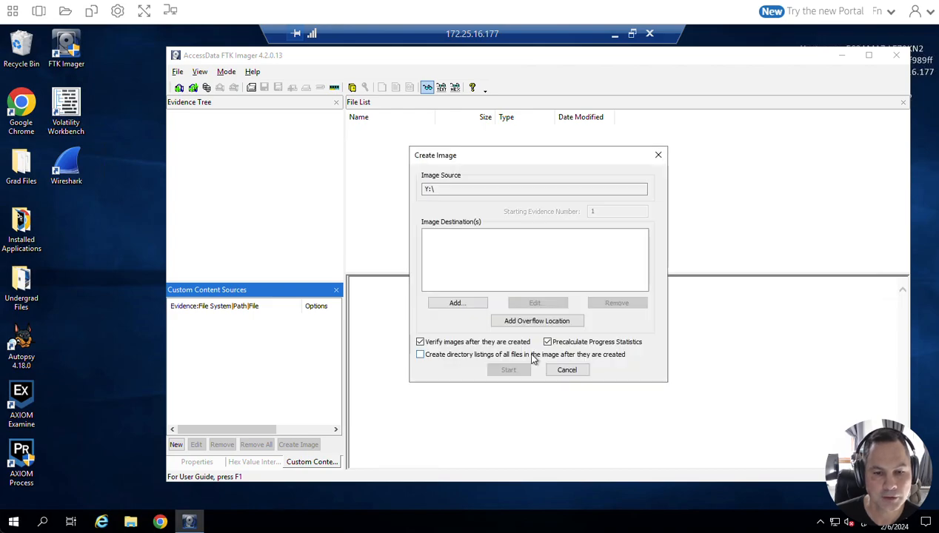
Add an E01 image destination with case number 13 and the examiner's initials in the evidence item information
click(457, 303)
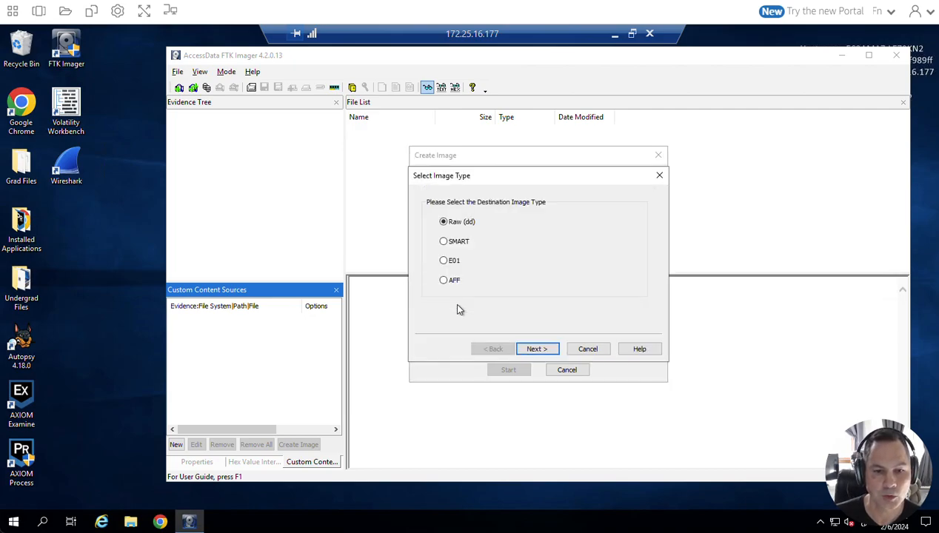
click(446, 263)
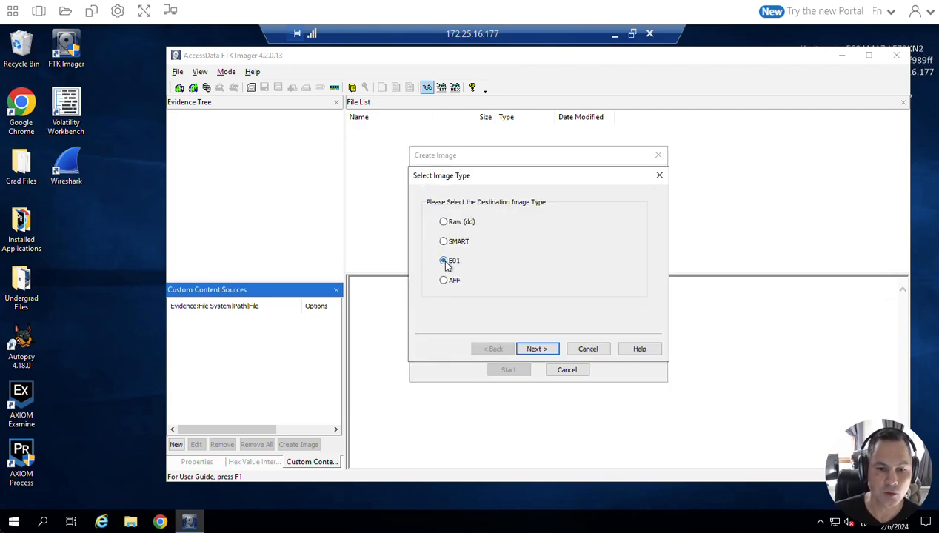
click(538, 350)
text(13)
click(499, 256)
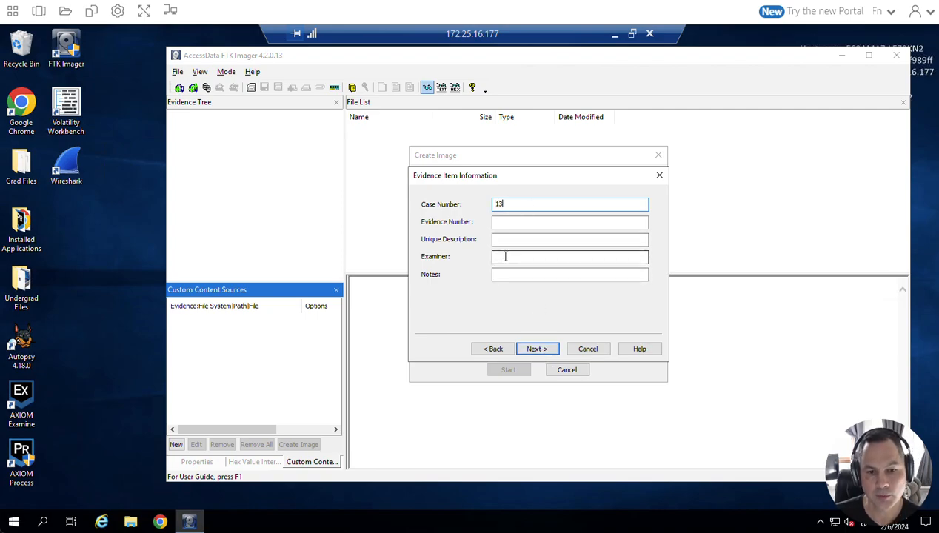
text(CS)
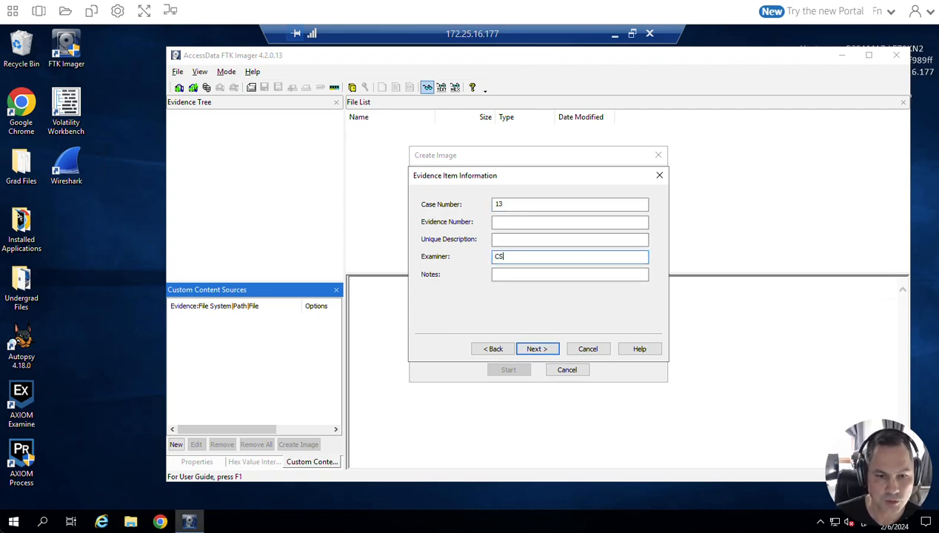
click(532, 349)
Create a folder named Case13-Test-Image on the Desktop and set it as the image destination folder
click(628, 220)
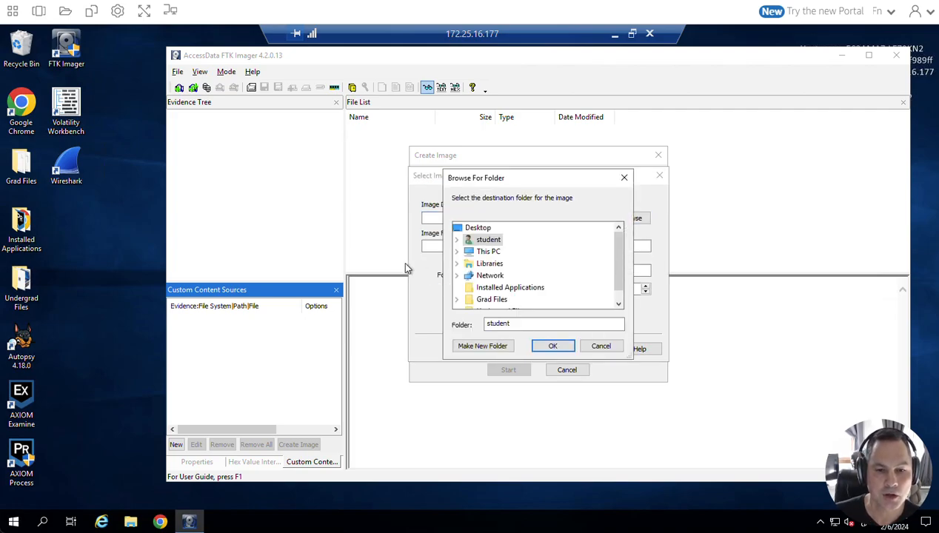
click(459, 228)
click(471, 348)
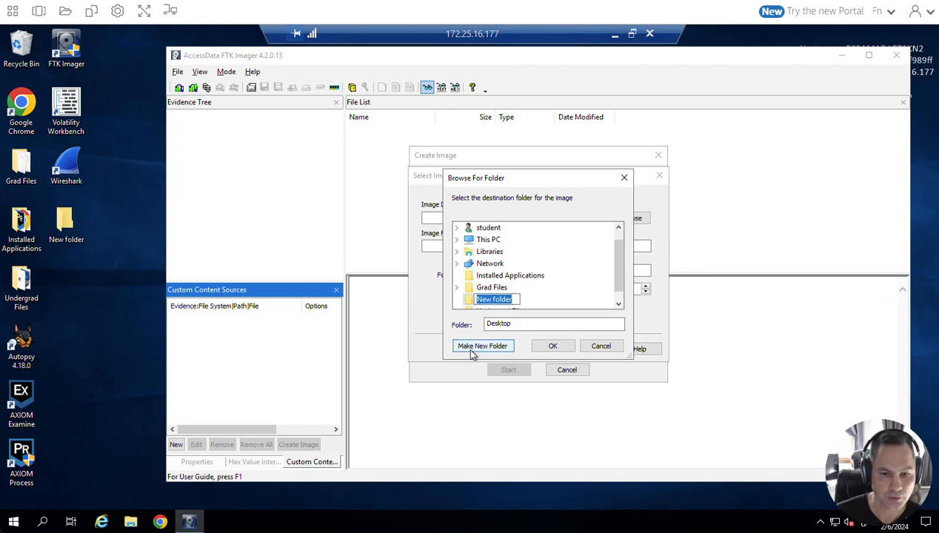
text(Case)
text(13-)
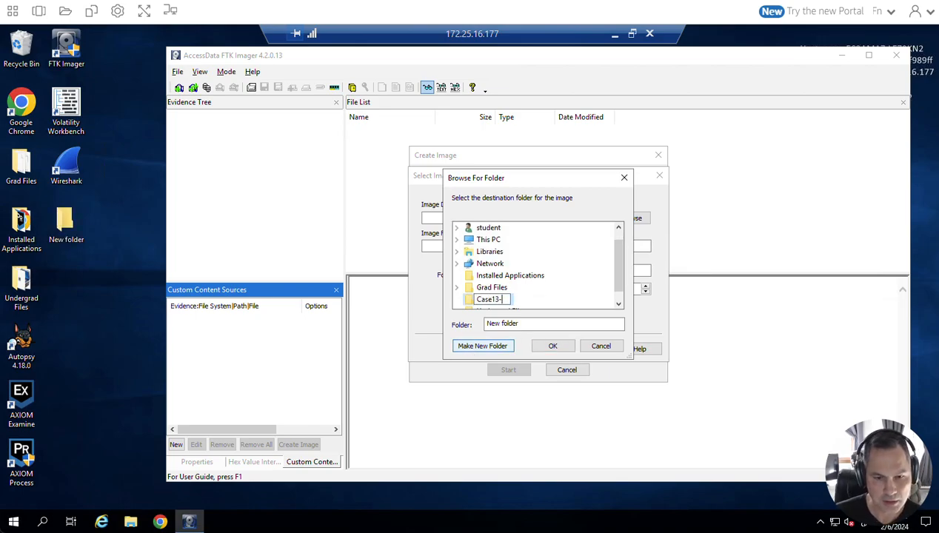
text(Test-)
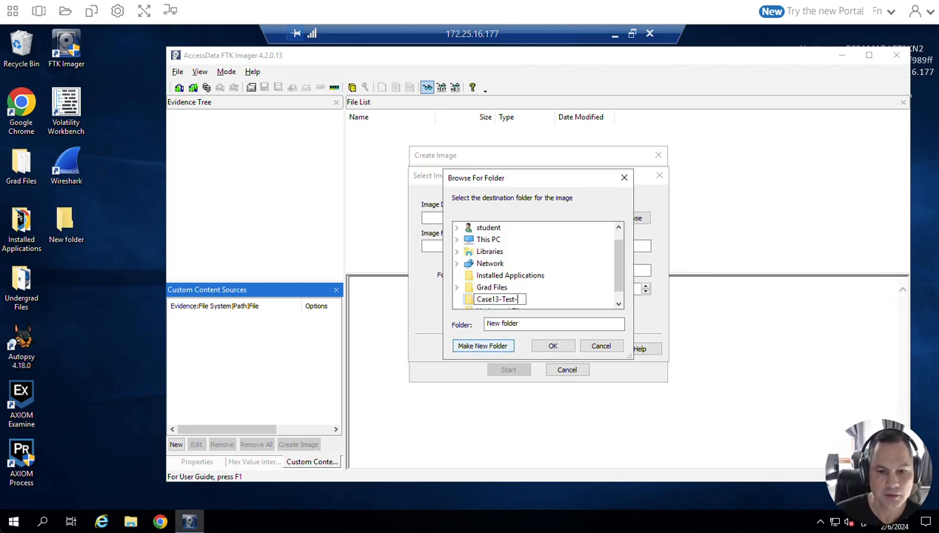
text(Image)
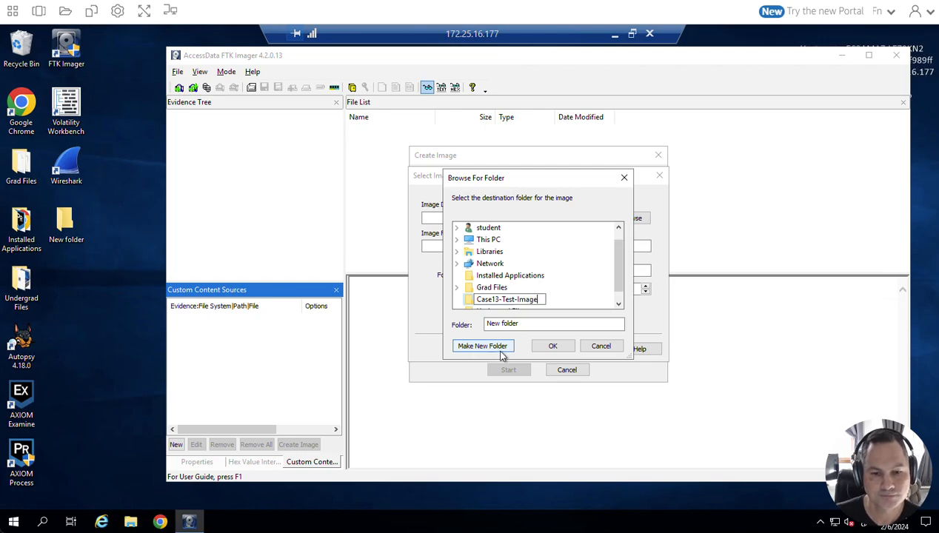
click(553, 346)
click(503, 249)
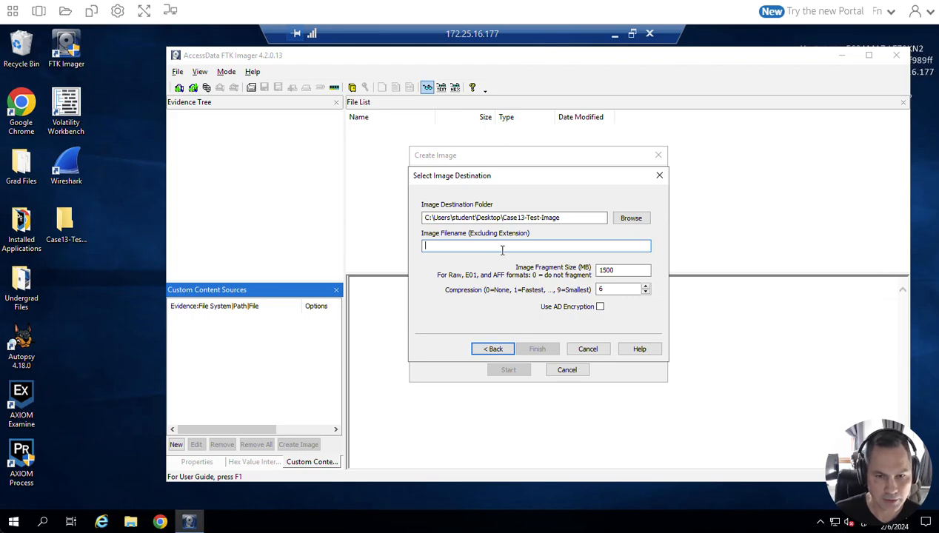
text(Case13-0)
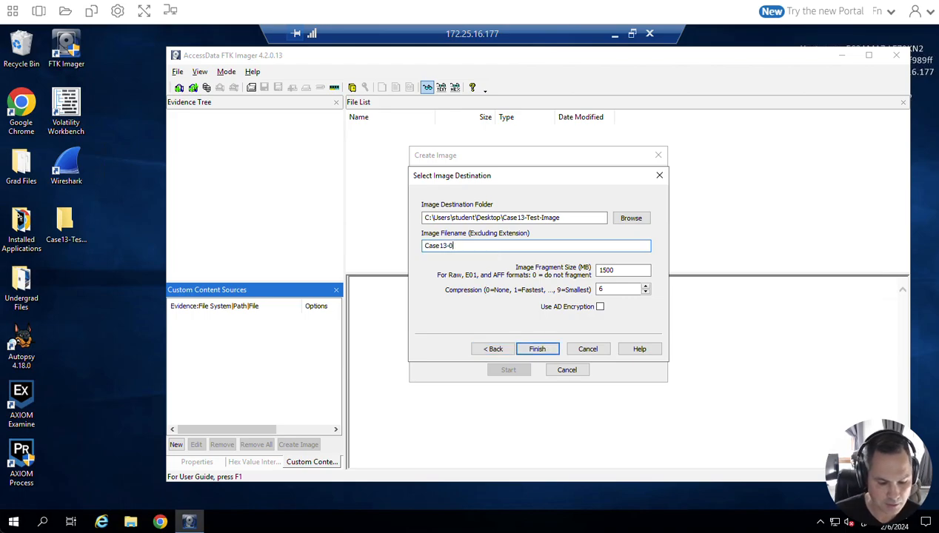
text(2062024)
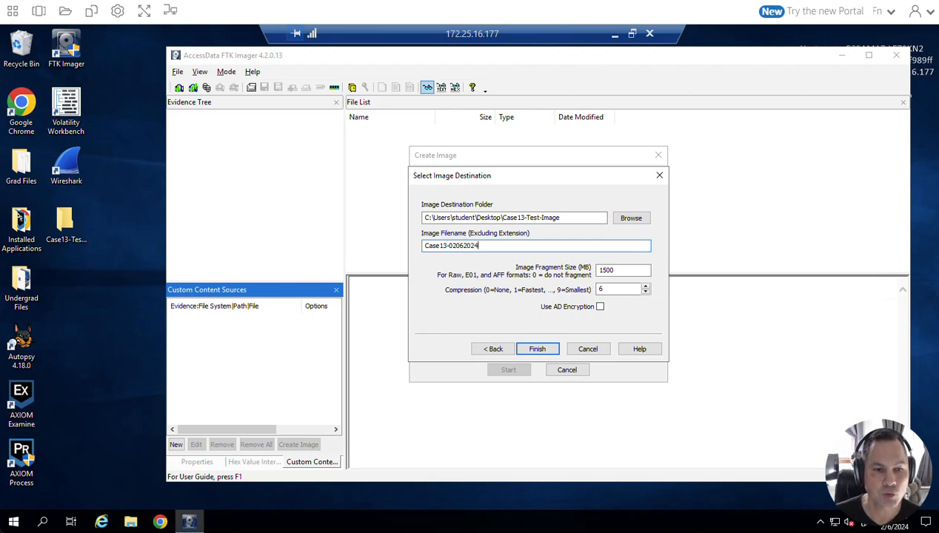
click(618, 270)
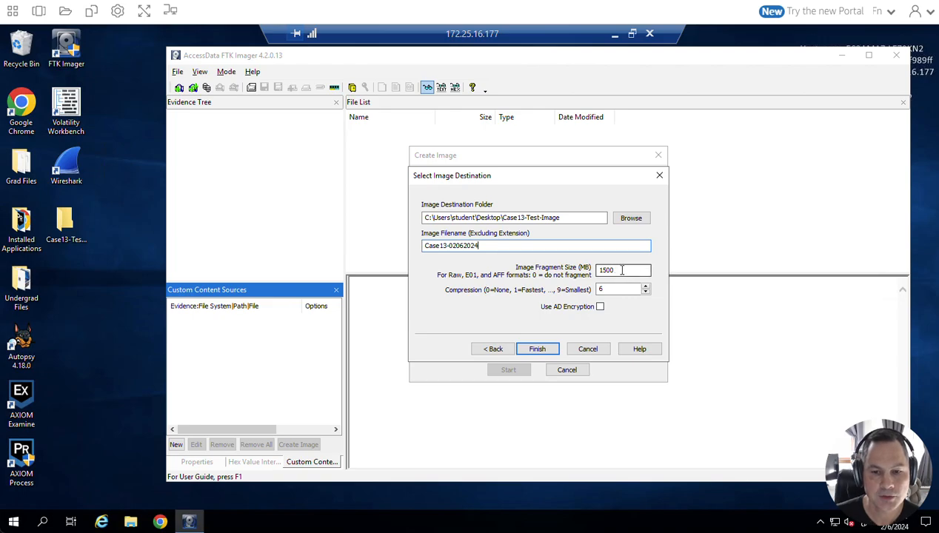
drag(566, 265, 553, 267)
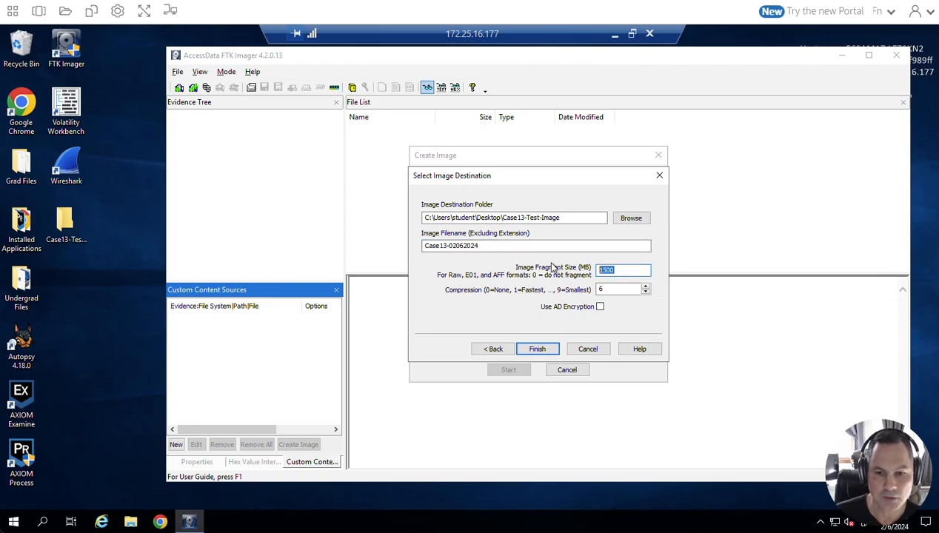
text(0)
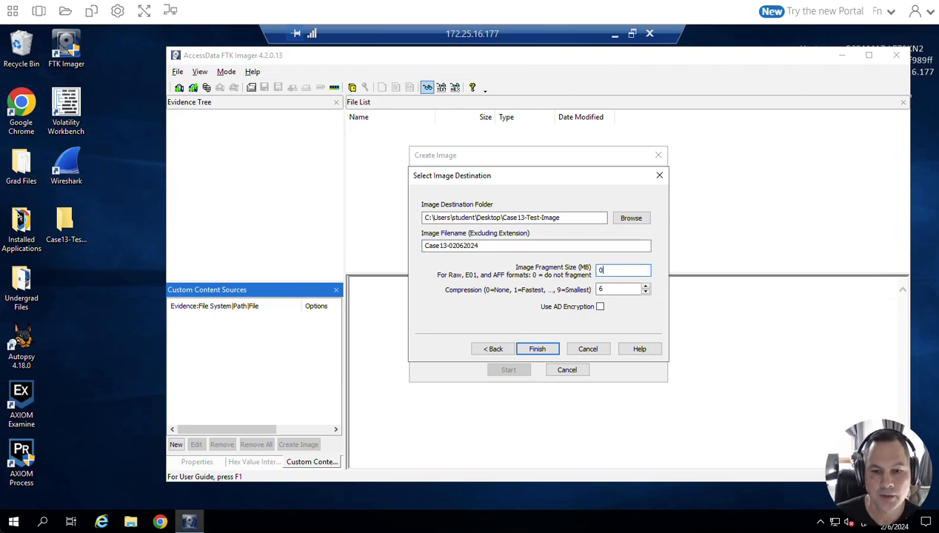
click(539, 350)
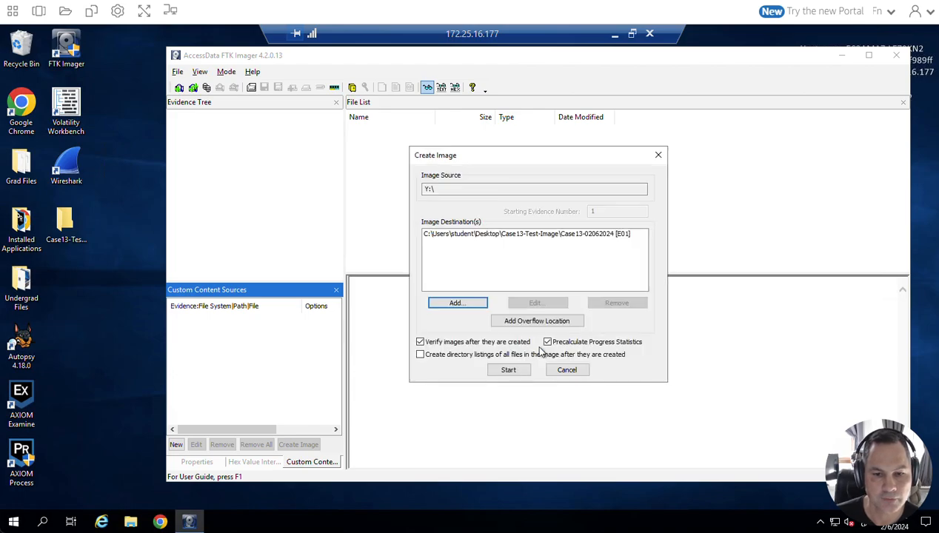
click(510, 371)
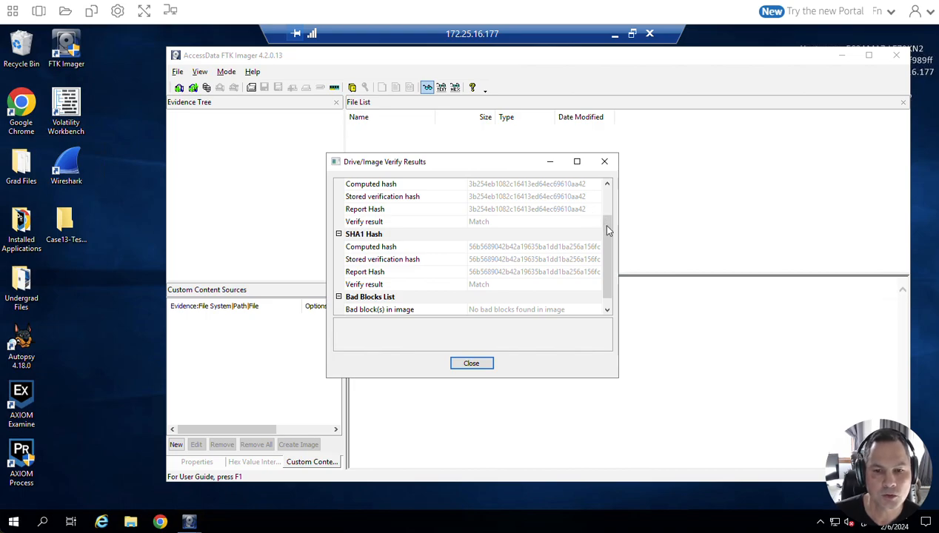
Review the MD5 and SHA1 verification results of the image, and check the files in the Case13-Test-Image folder
click(608, 185)
click(607, 185)
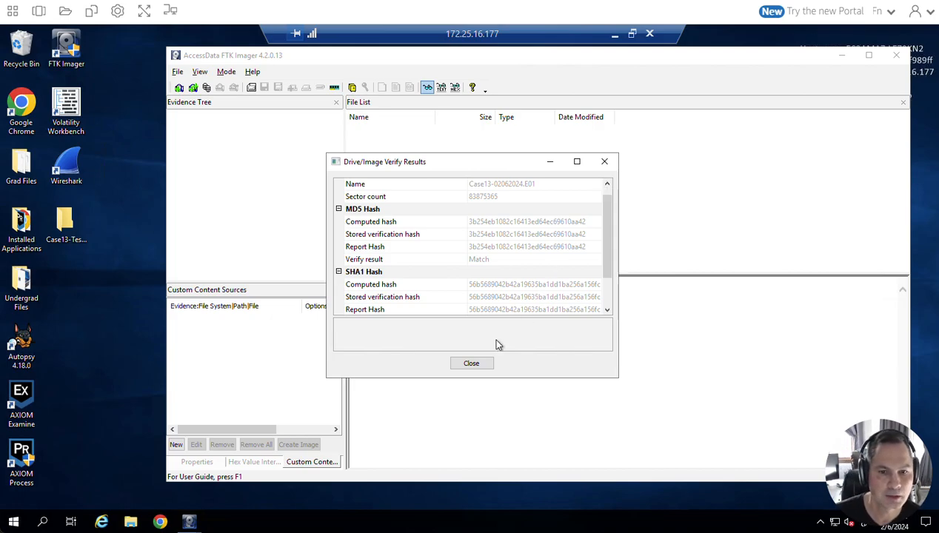
click(478, 367)
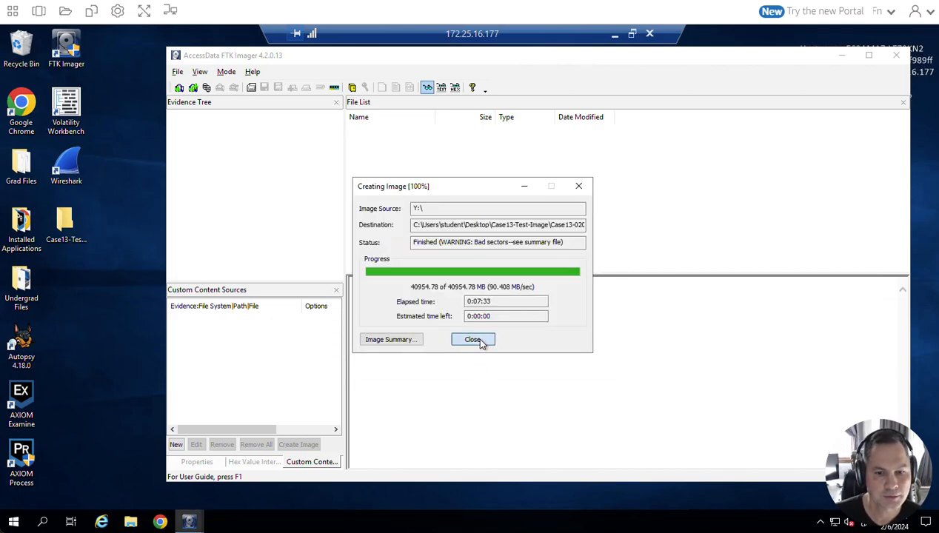
click(477, 338)
double_click(64, 222)
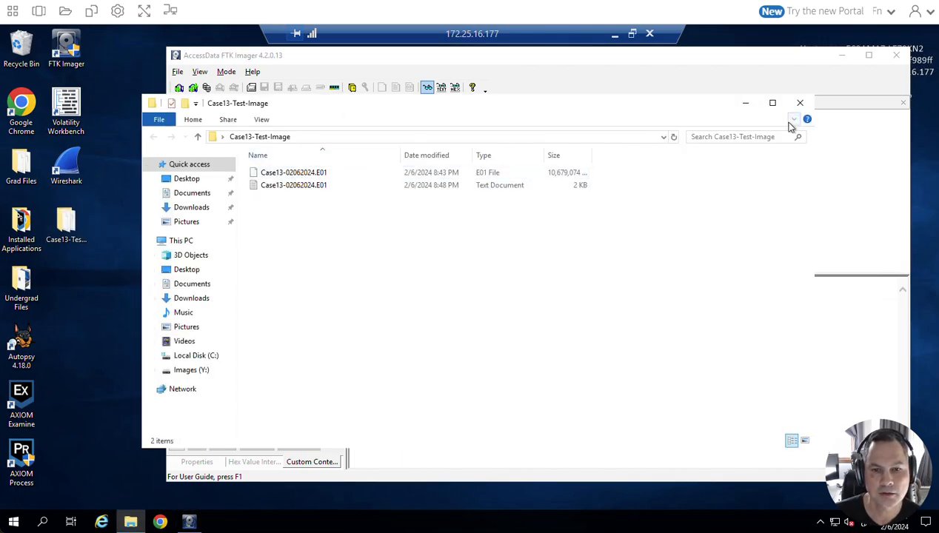
click(800, 104)
Add Case13-02062024.E01 from the Case13-Test-Image folder on the Desktop as an image file evidence item
click(178, 72)
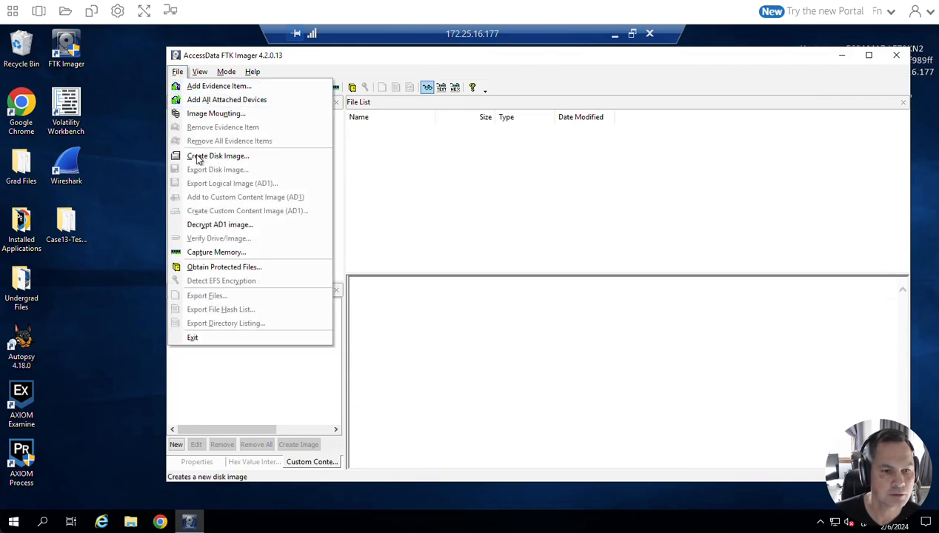
click(214, 87)
click(459, 246)
click(537, 355)
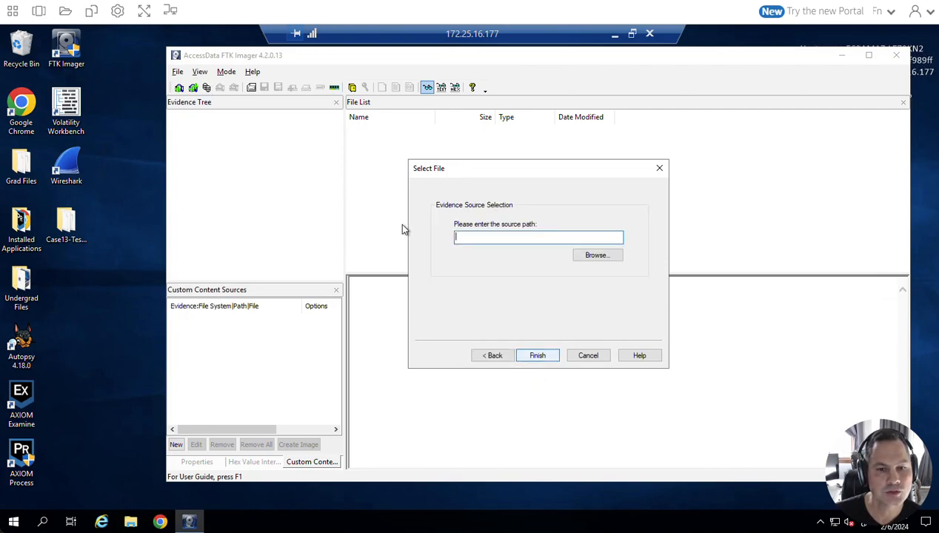
click(597, 256)
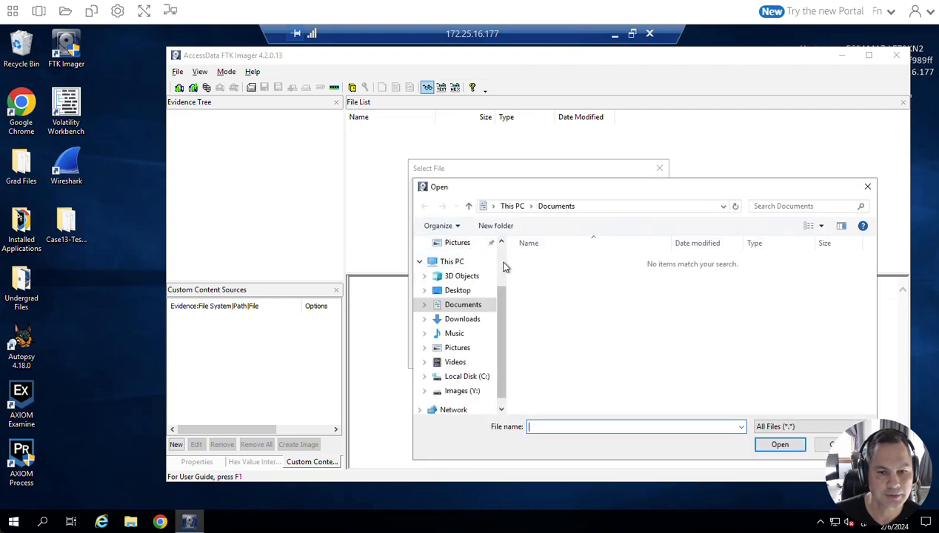
click(458, 291)
double_click(557, 263)
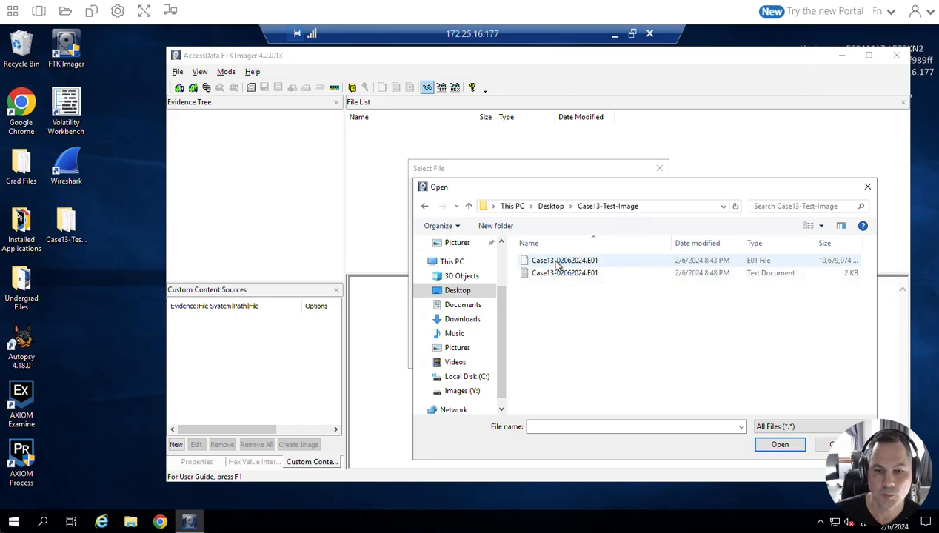
click(556, 262)
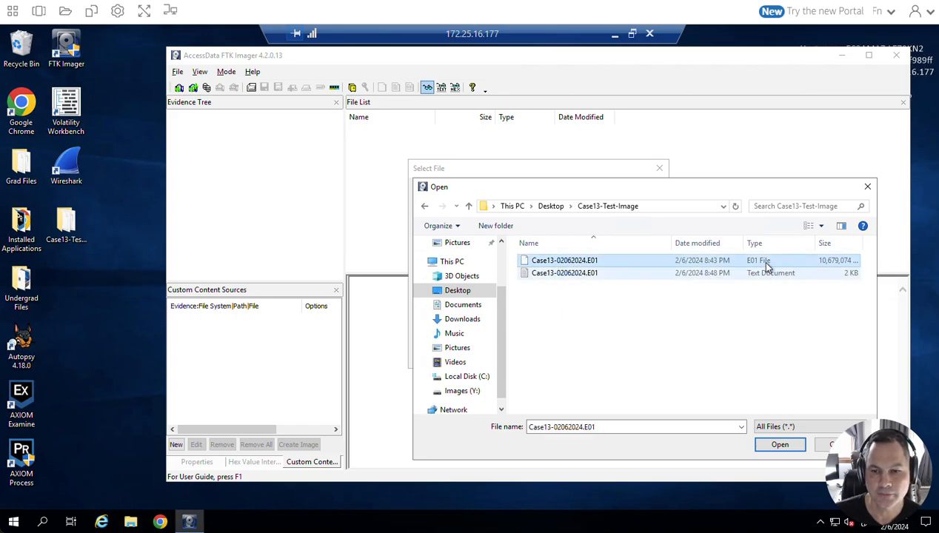
click(782, 444)
click(540, 356)
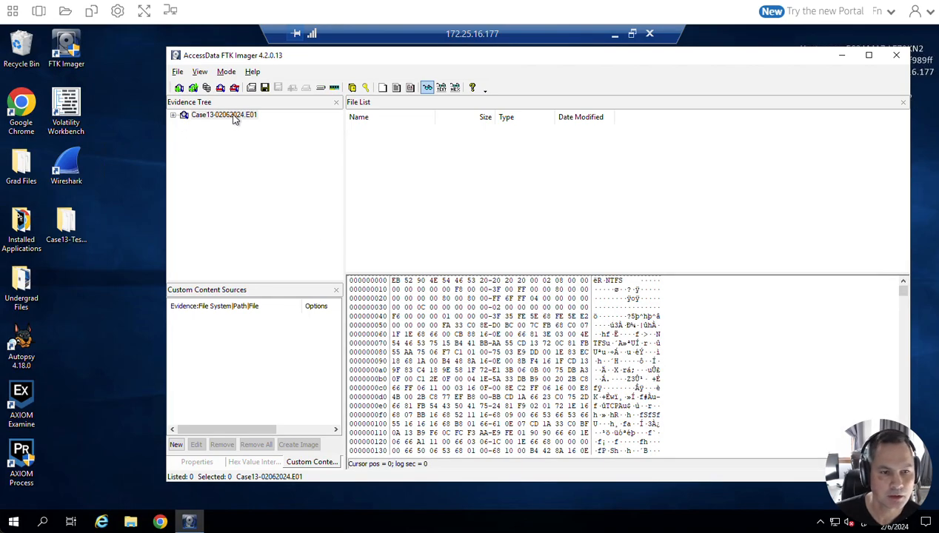
Expand the Case13-02062024.E01 image down to its [root] folder and examine the contents of [root] and [unallocated space]
click(174, 116)
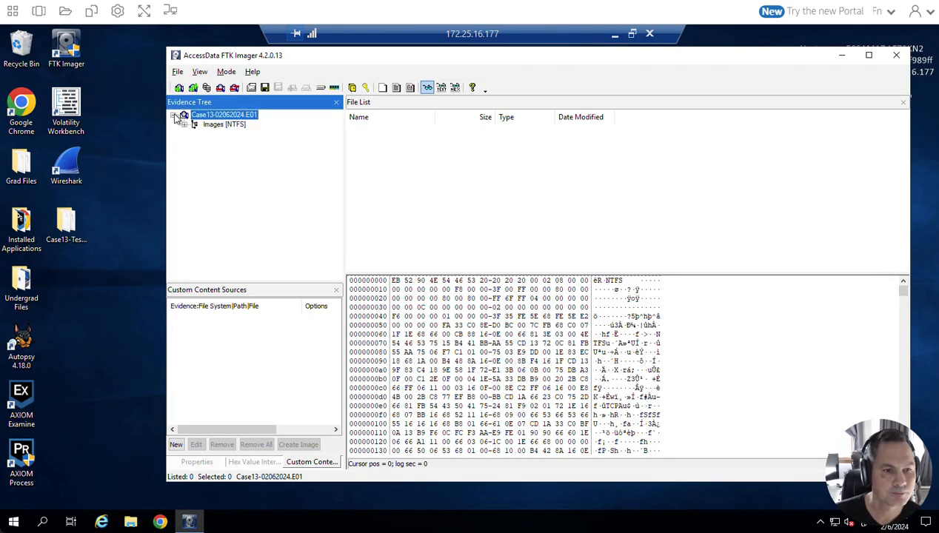
click(186, 125)
click(220, 143)
click(196, 144)
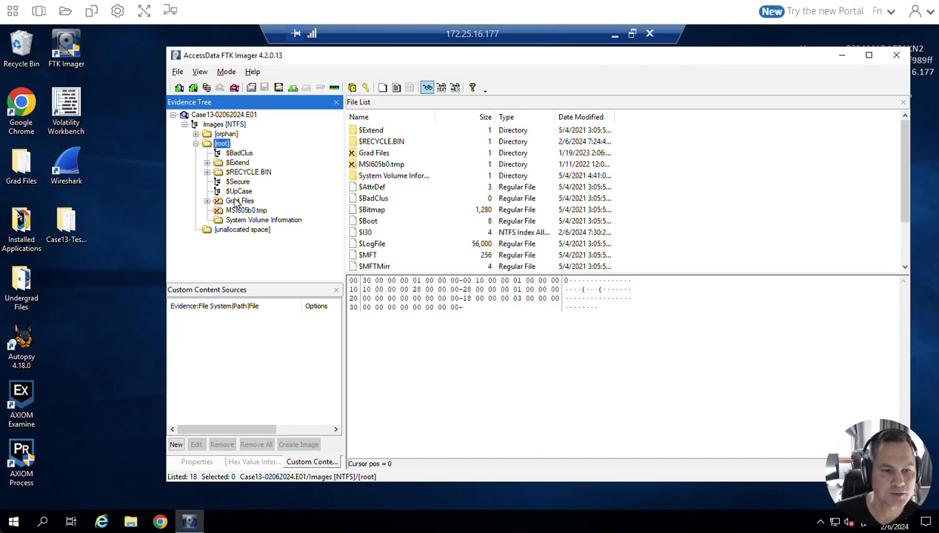
click(237, 231)
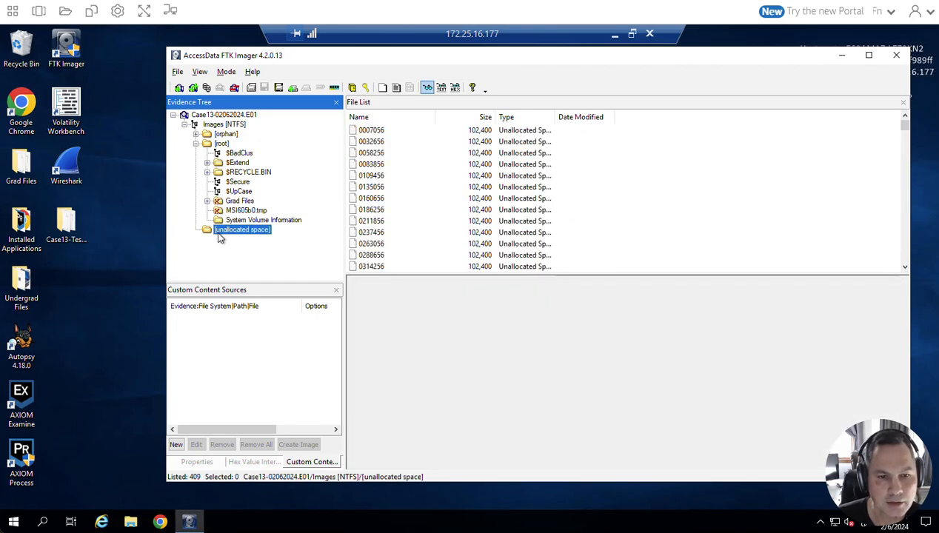
Expand the [orphan] folder, then inspect the contents of System Volume Information and the Images [NTFS] volume
click(196, 135)
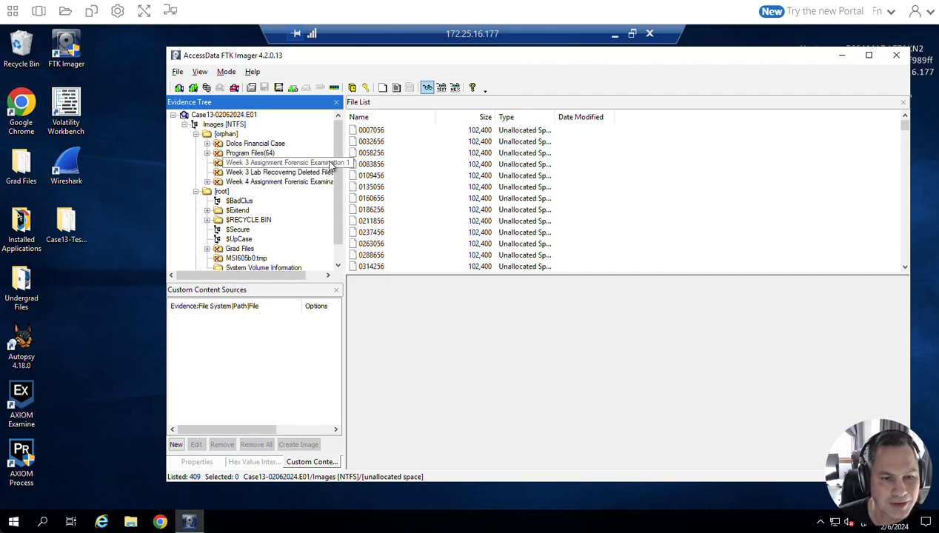
drag(337, 180, 337, 208)
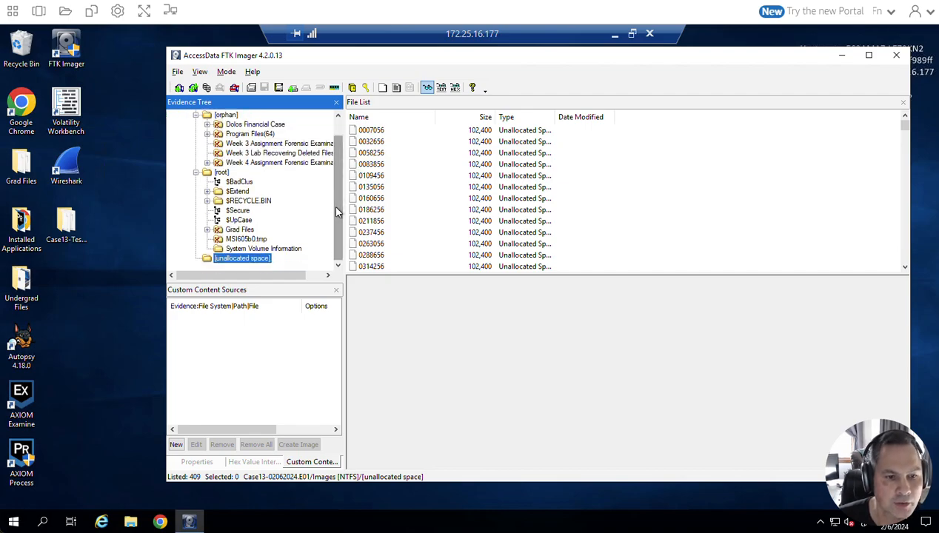
click(227, 250)
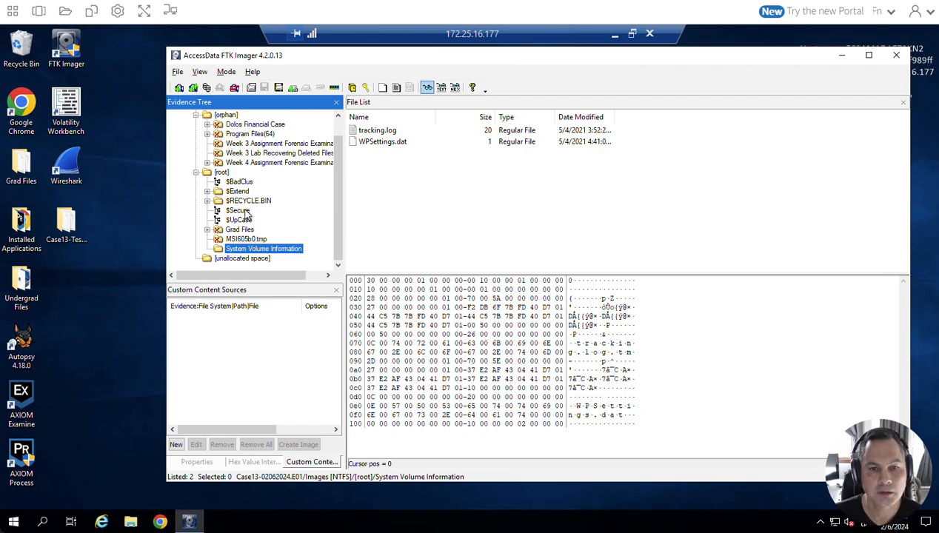
scroll(248, 214, up, 1)
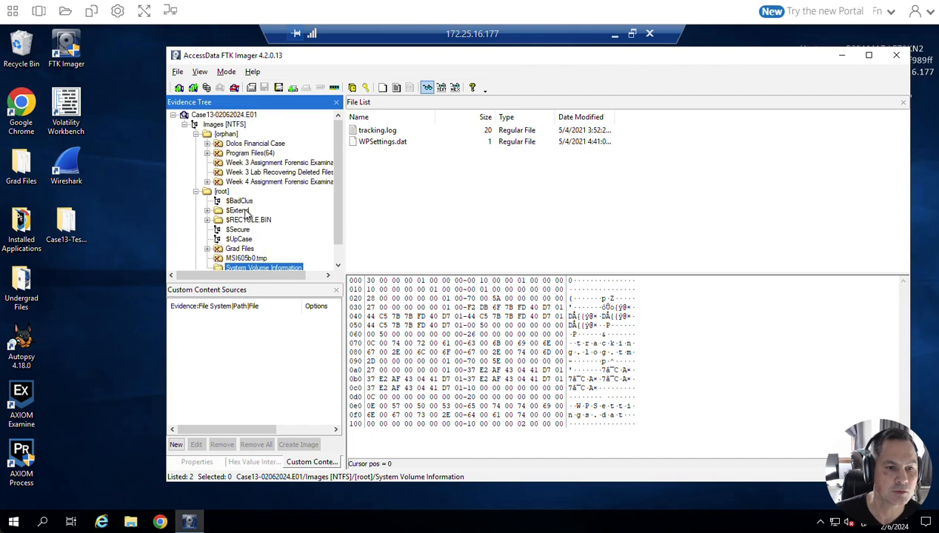
click(228, 125)
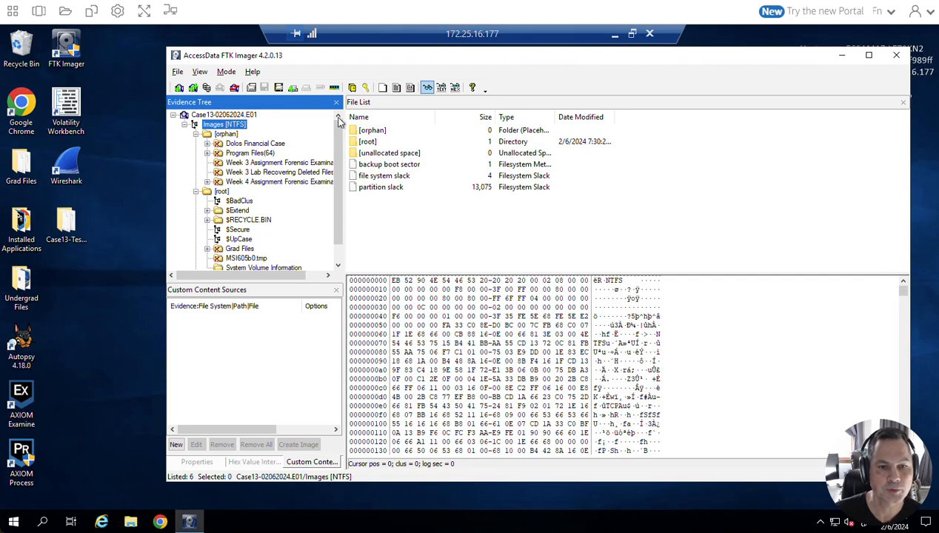